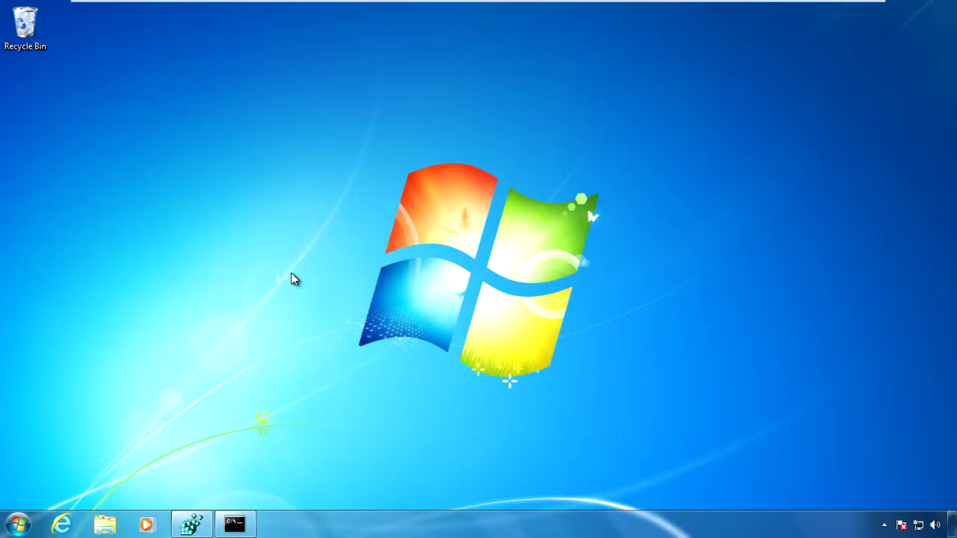
Launch WinRAR and open its Settings dialog to view the general options.
{"action": "left_click", "coordinate": [18, 527]}
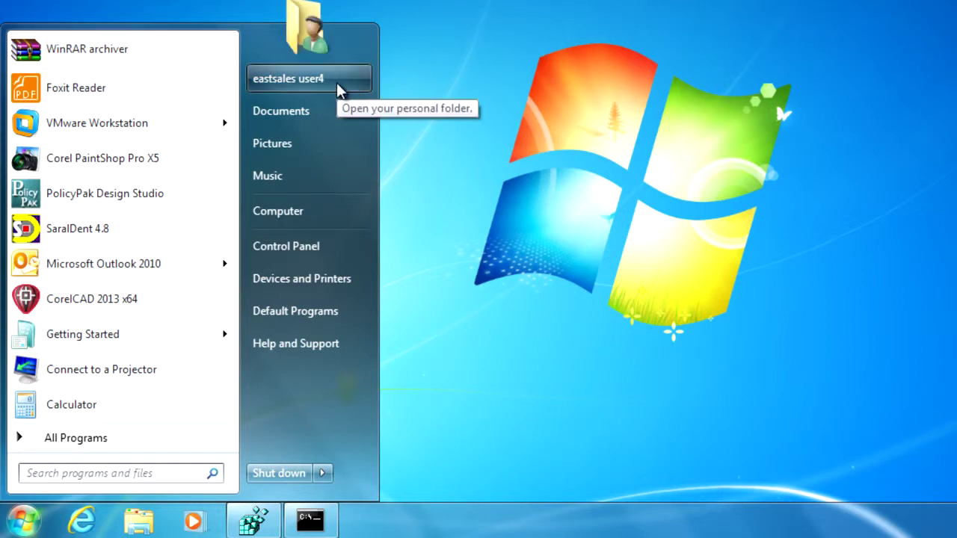
{"action": "left_click", "coordinate": [217, 51]}
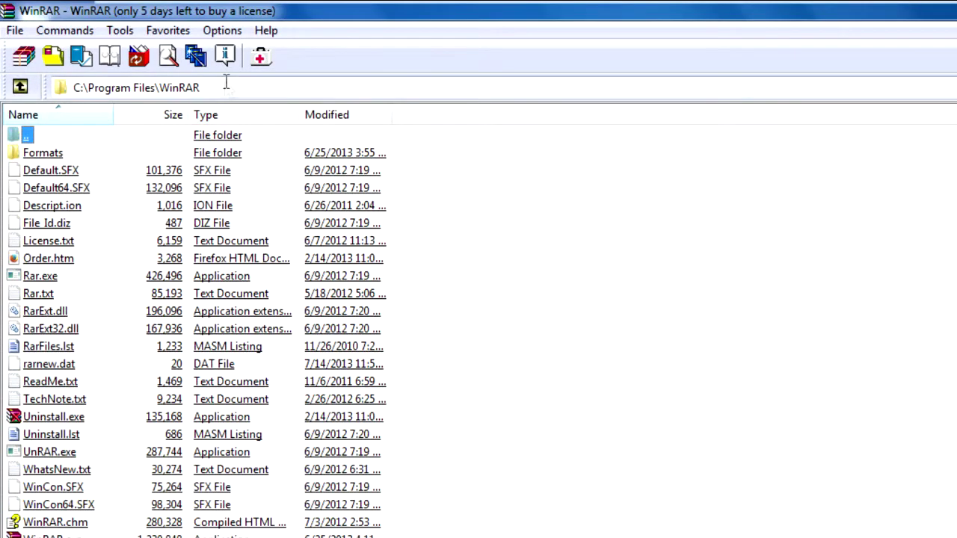
{"action": "left_click", "coordinate": [223, 31]}
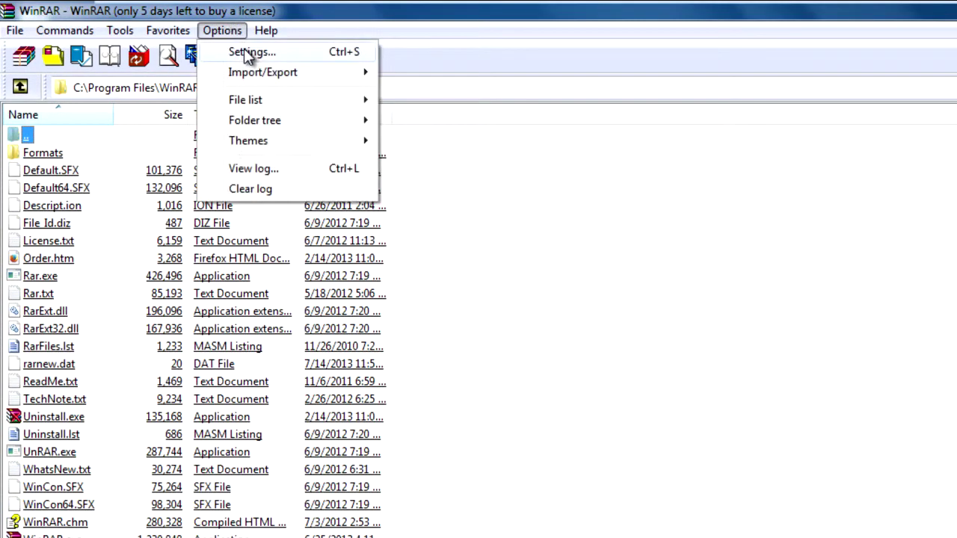
{"action": "left_click", "coordinate": [247, 52]}
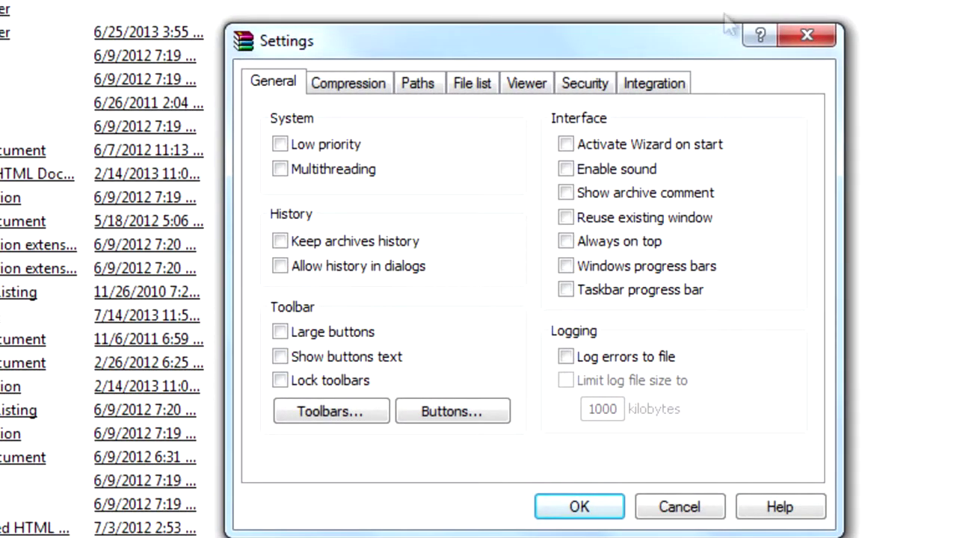
Review WinRAR's integration options, Explorer context menu items and security options, then leave the settings without saving.
{"action": "left_click", "coordinate": [661, 82]}
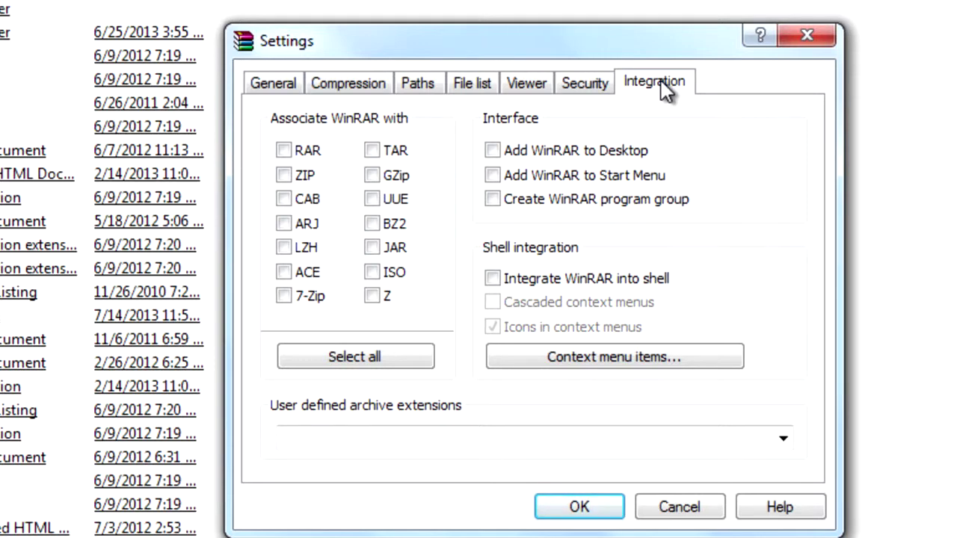
{"action": "left_click", "coordinate": [663, 360]}
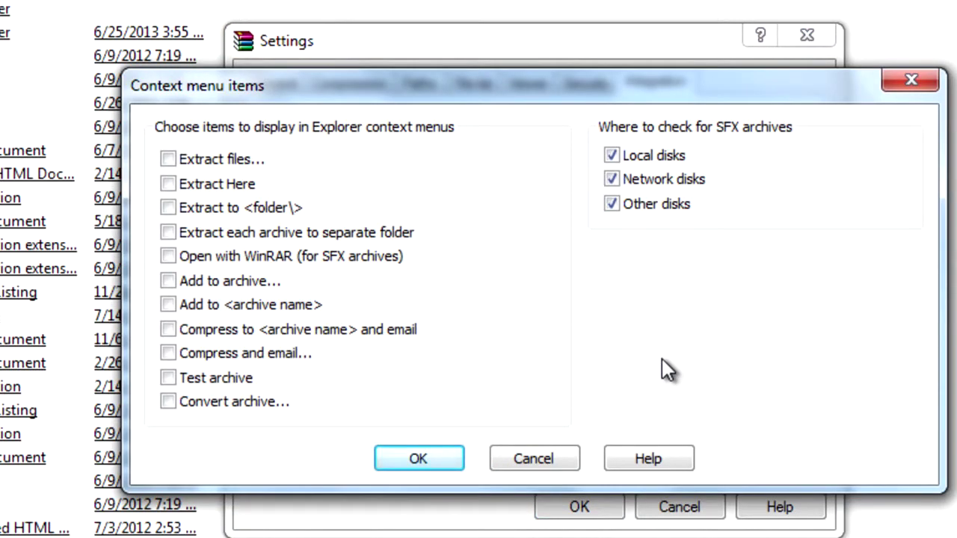
{"action": "left_click", "coordinate": [536, 459]}
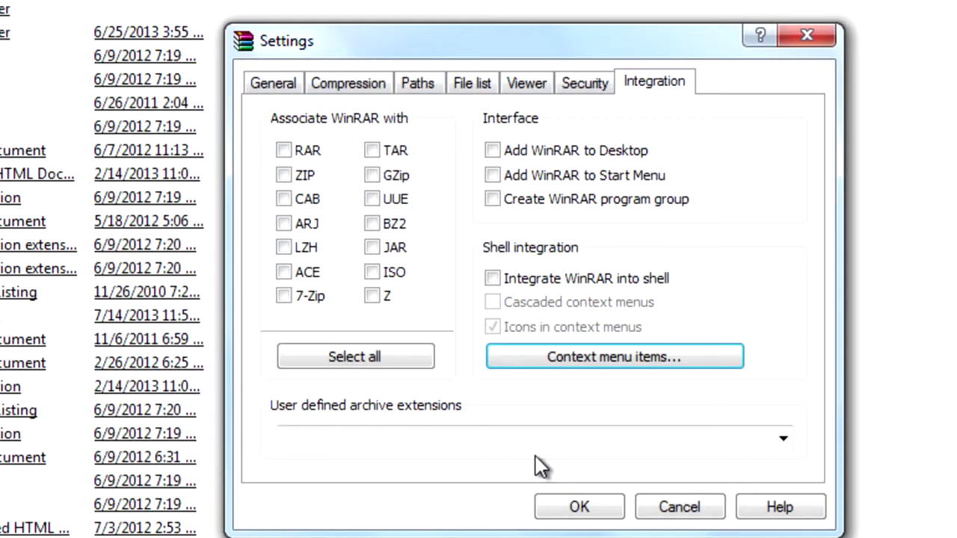
{"action": "left_click", "coordinate": [593, 85]}
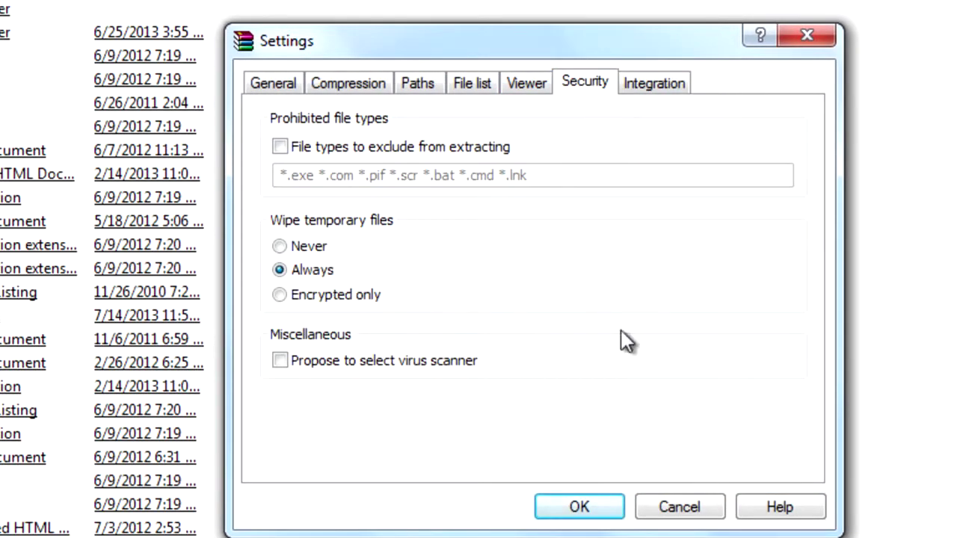
{"action": "left_click", "coordinate": [673, 502]}
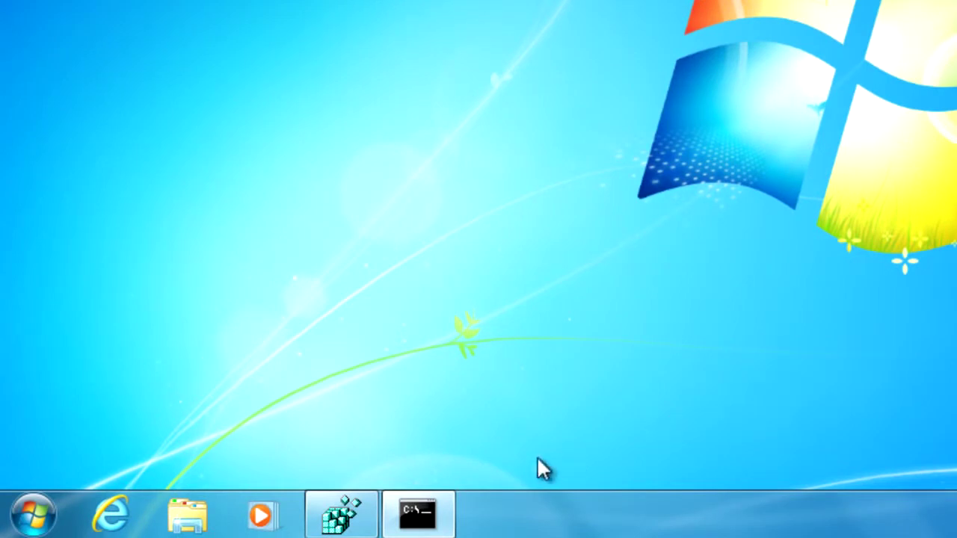
Switch to Registry Editor and set WinRAR's EmailOpt DWORD value to 1.
{"action": "left_click", "coordinate": [361, 511]}
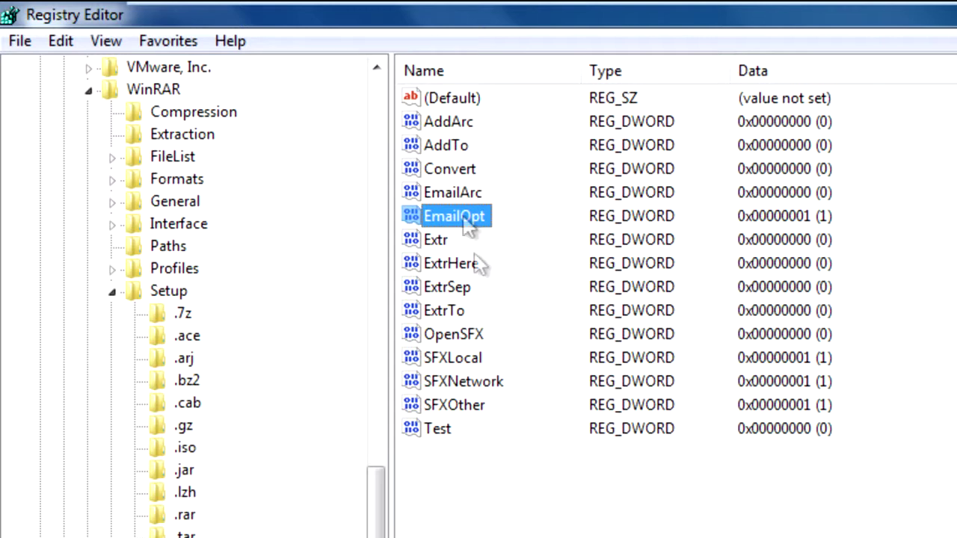
{"action": "double_click", "coordinate": [459, 213]}
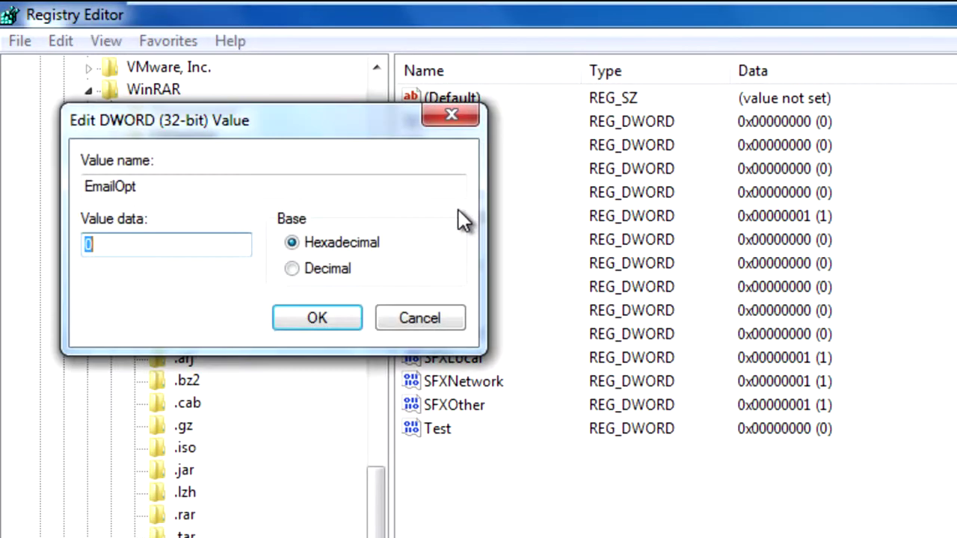
{"action": "type", "text": "1"}
{"action": "key", "text": "Return"}
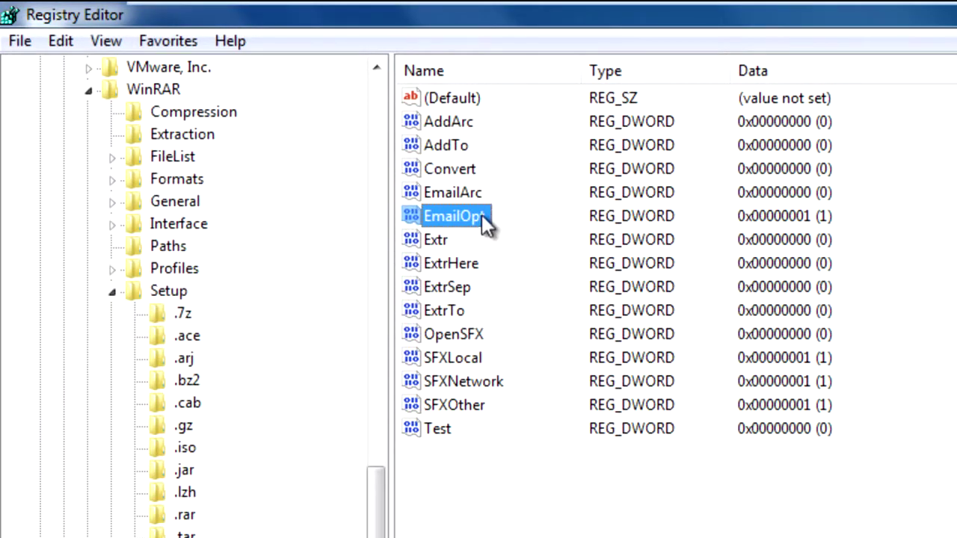
Set WinRAR's EmailOpt DWORD value to 0 in the registry.
{"action": "double_click", "coordinate": [457, 215]}
{"action": "type", "text": "0"}
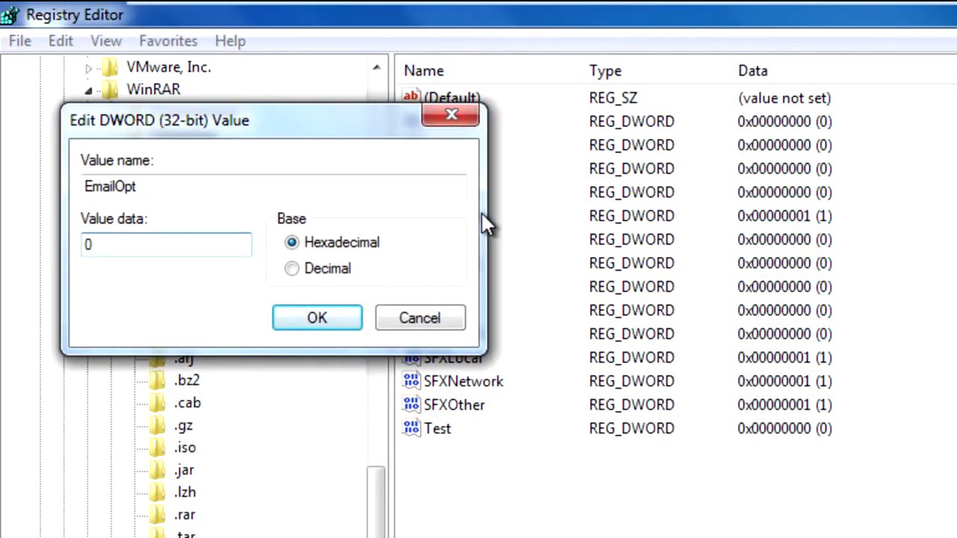
{"action": "key", "text": "Return"}
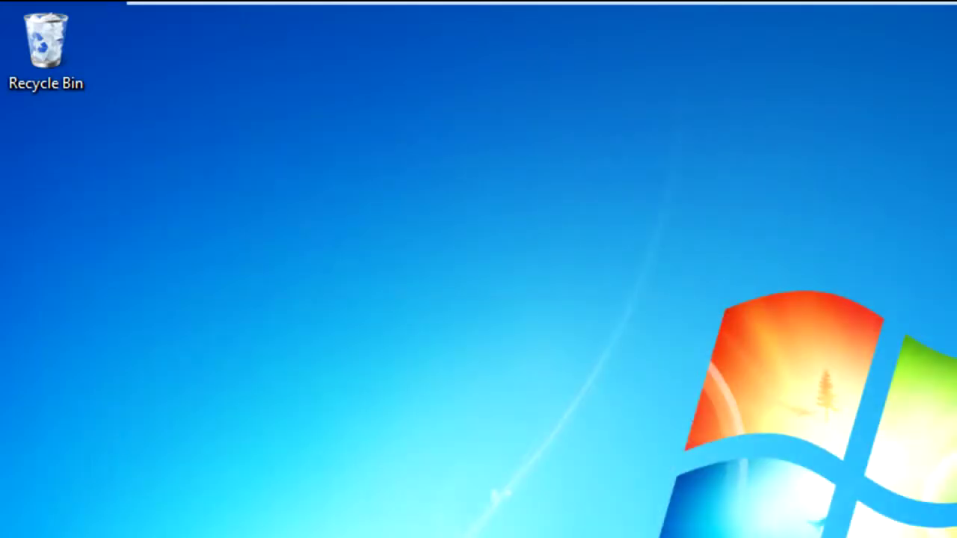
Switch to the Windows Server 2008 R2 machine and create a GPO named Lockdown WinRAR linked to the East Sales Users OU.
{"action": "mouse_move", "coordinate": [591, 3]}
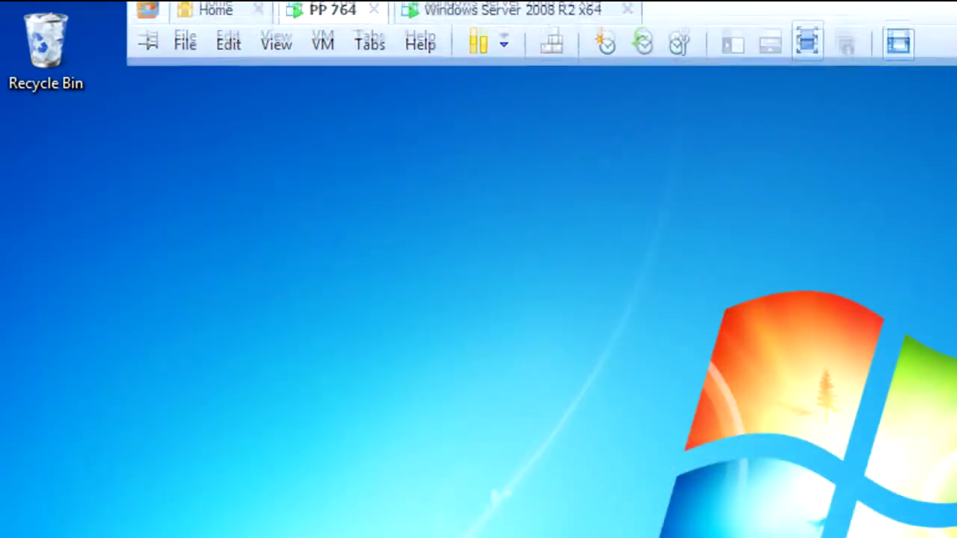
{"action": "left_click", "coordinate": [591, 21]}
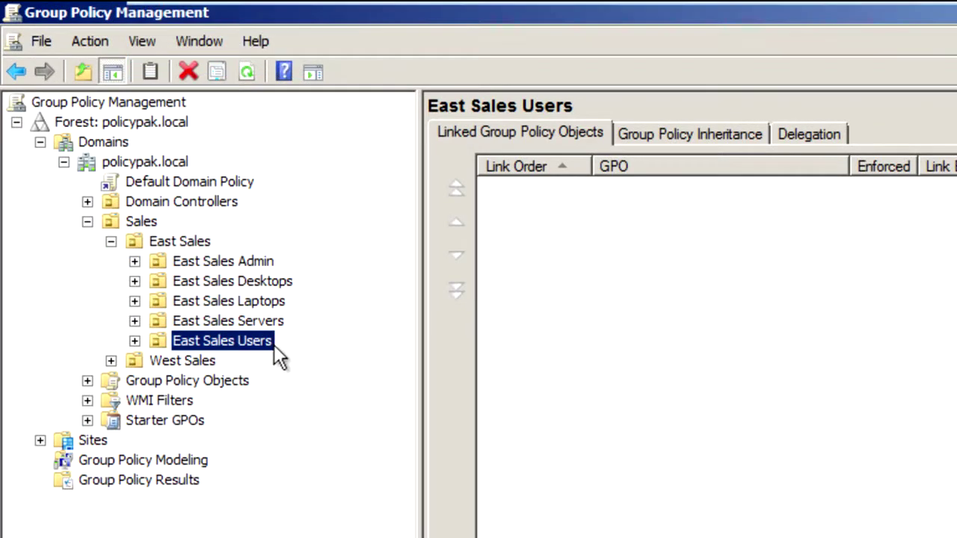
{"action": "right_click", "coordinate": [273, 346]}
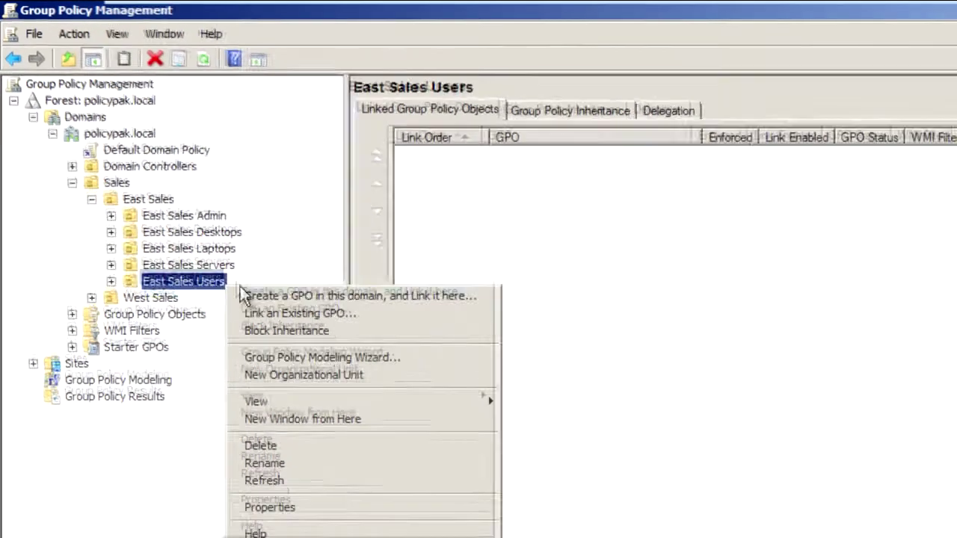
{"action": "left_click", "coordinate": [421, 286]}
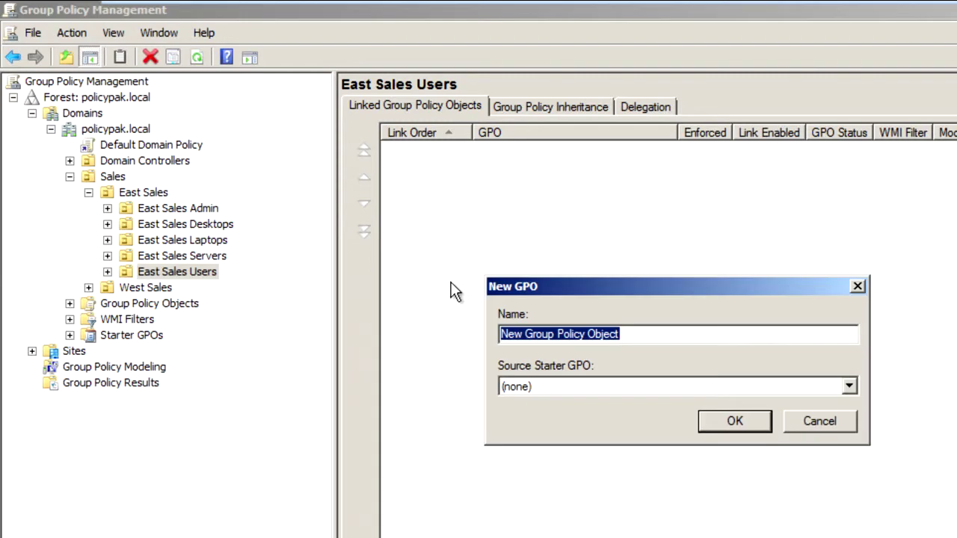
{"action": "type", "text": "Lockdown WinRAR"}
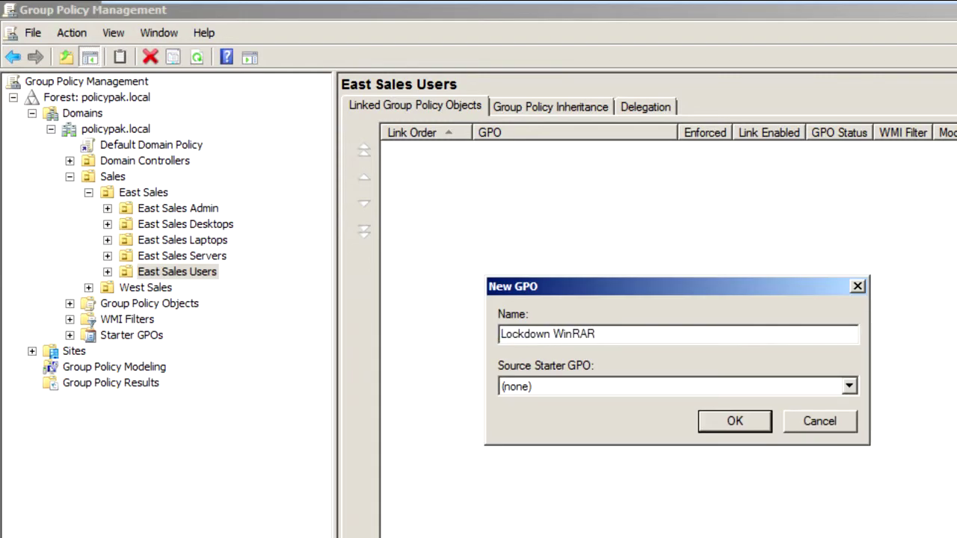
{"action": "key", "text": "Return"}
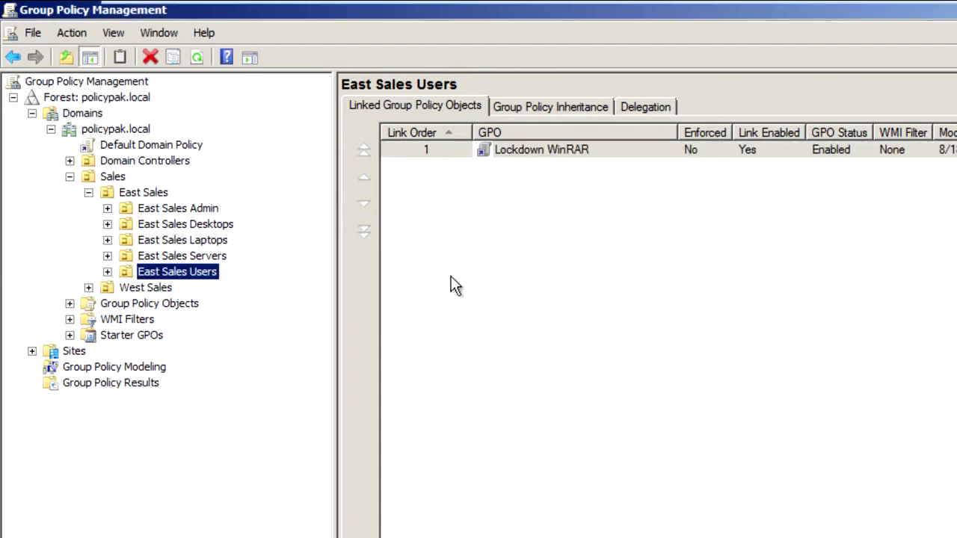
Open the Lockdown WinRAR GPO for editing and expand PolicyPak under User Configuration.
{"action": "right_click", "coordinate": [613, 152]}
{"action": "left_click", "coordinate": [635, 158]}
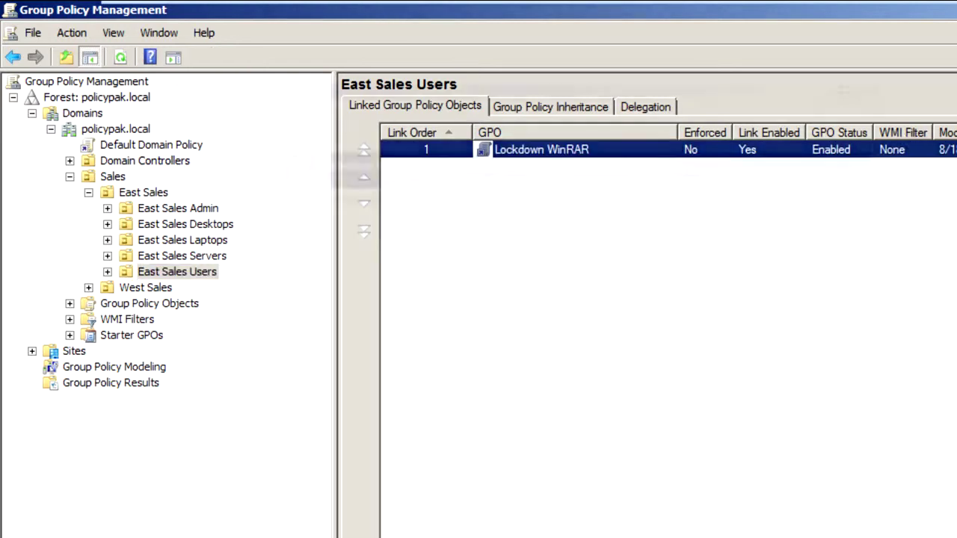
{"action": "left_click", "coordinate": [41, 210]}
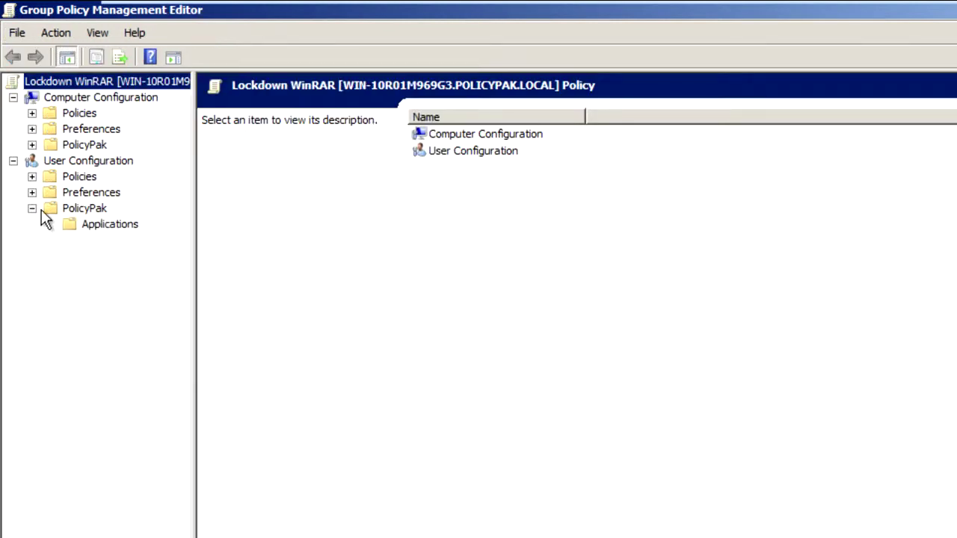
Add a new PolicyPak for WinRAR application to the user-side PolicyPak Applications.
{"action": "left_click", "coordinate": [85, 224]}
{"action": "right_click", "coordinate": [138, 238]}
{"action": "mouse_move", "coordinate": [163, 241]}
{"action": "mouse_move", "coordinate": [237, 241]}
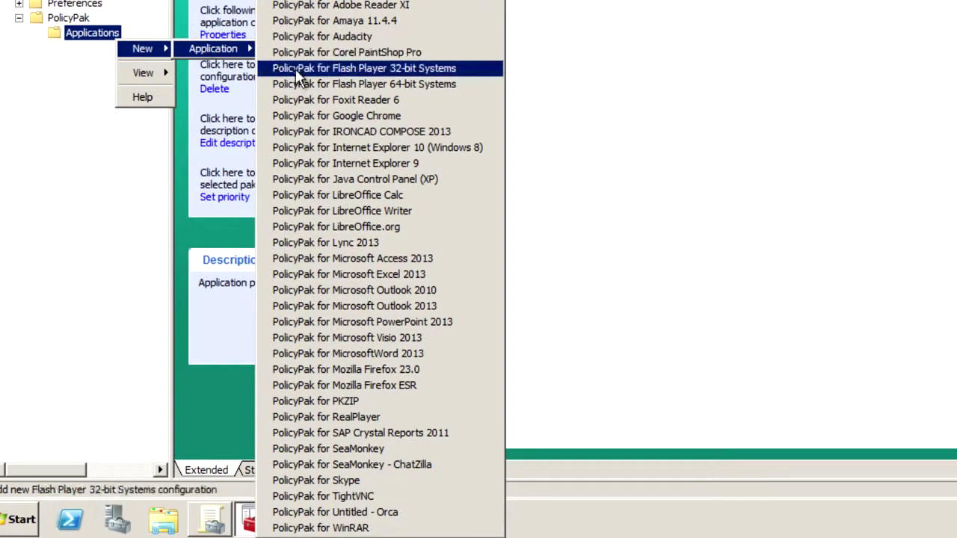
{"action": "left_click", "coordinate": [380, 530]}
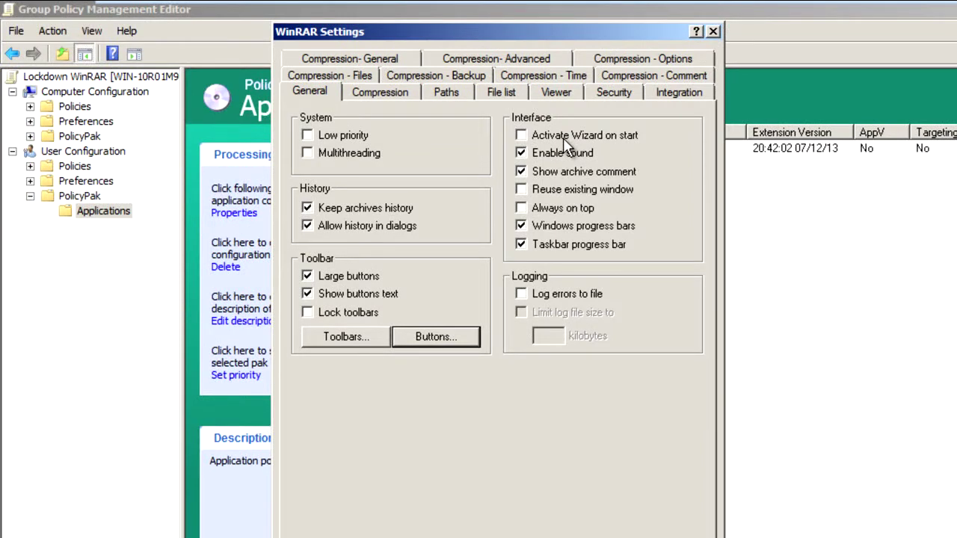
Enable Activate Wizard on start in the WinRAR pak and disable its corresponding control in the target application.
{"action": "left_click", "coordinate": [524, 139]}
{"action": "right_click", "coordinate": [634, 137]}
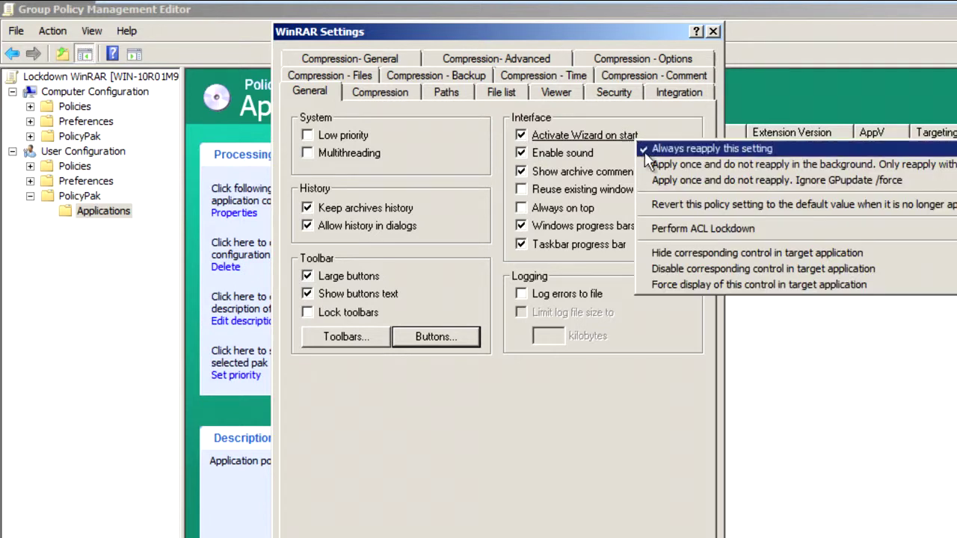
{"action": "left_click", "coordinate": [882, 269]}
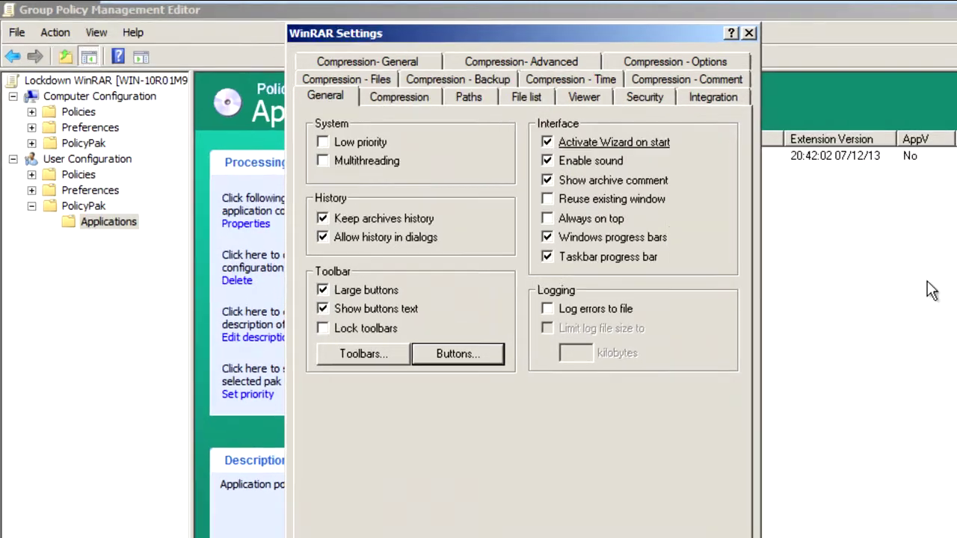
In the Integration context menu items, enforce Compress and email as enabled and perform ACL Lockdown on it.
{"action": "left_click", "coordinate": [705, 98]}
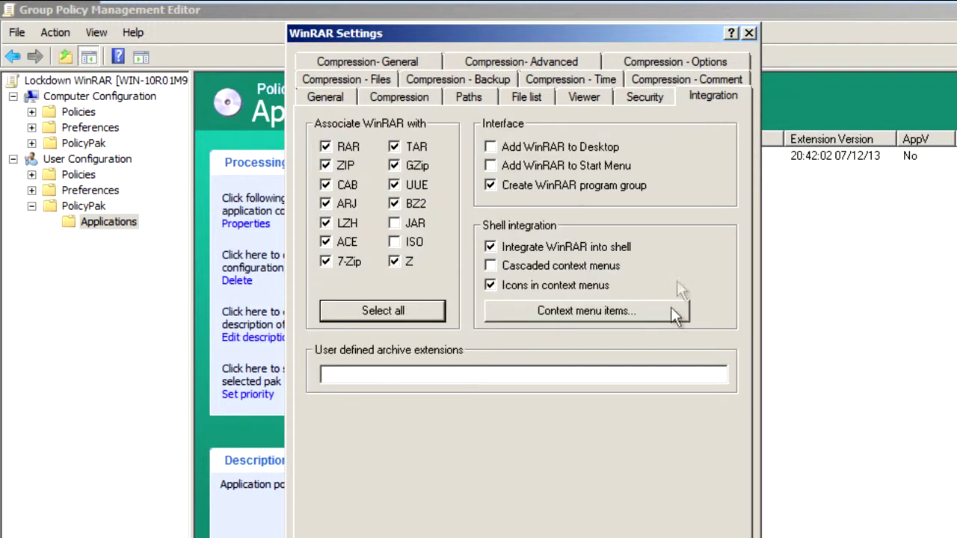
{"action": "left_click", "coordinate": [650, 315]}
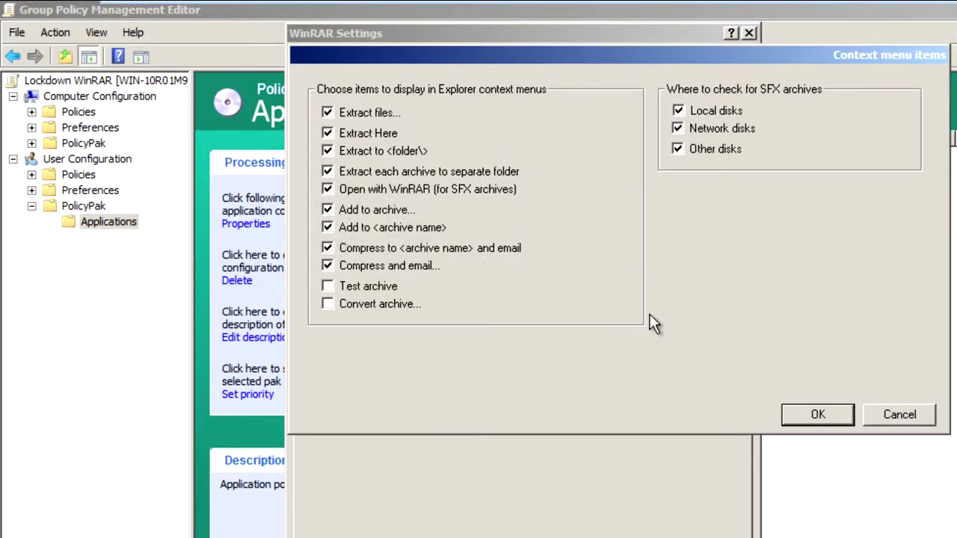
{"action": "left_click", "coordinate": [330, 266]}
{"action": "right_click", "coordinate": [440, 271]}
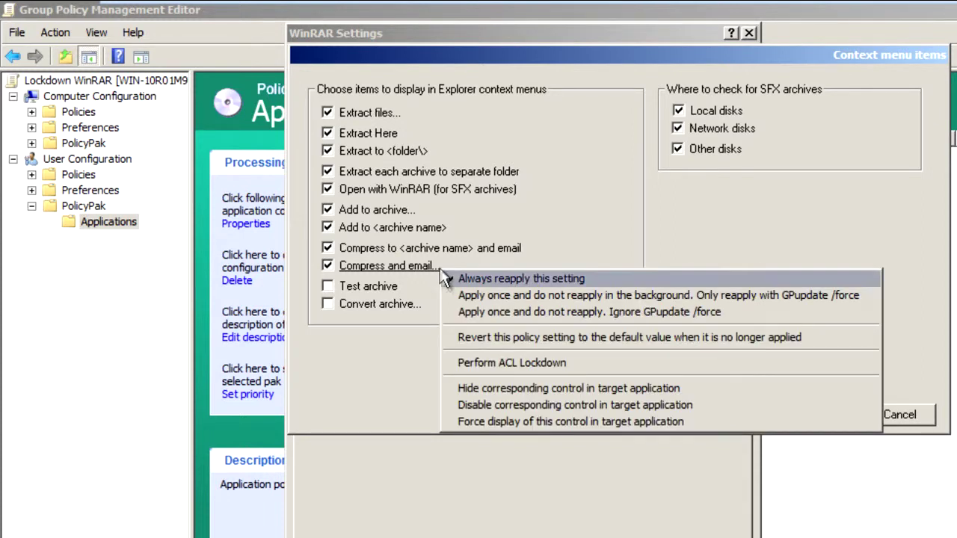
{"action": "left_click", "coordinate": [575, 360]}
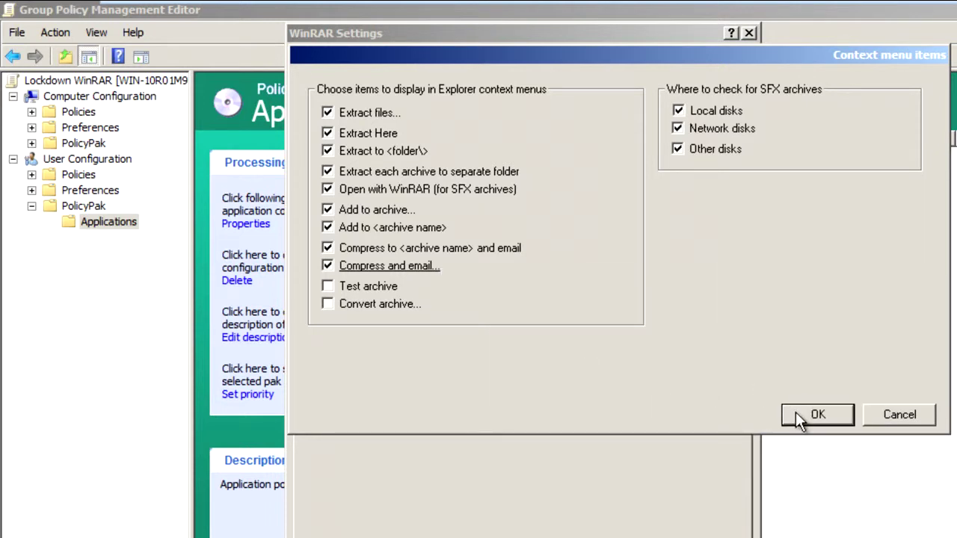
{"action": "left_click", "coordinate": [796, 412]}
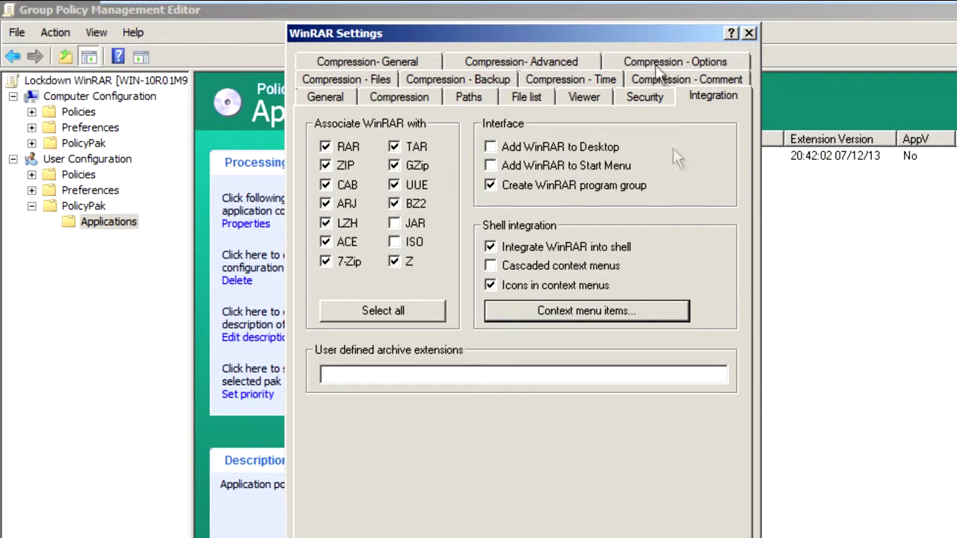
In the Security settings, set Wipe temporary files to Always and turn off Propose to select virus scanner.
{"action": "left_click", "coordinate": [647, 96]}
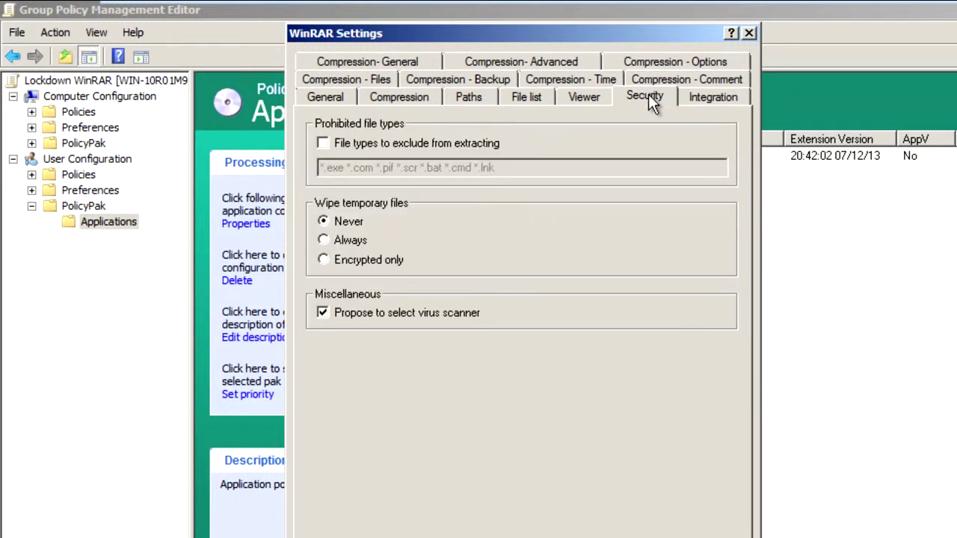
{"action": "left_click", "coordinate": [358, 238]}
{"action": "left_click", "coordinate": [329, 313]}
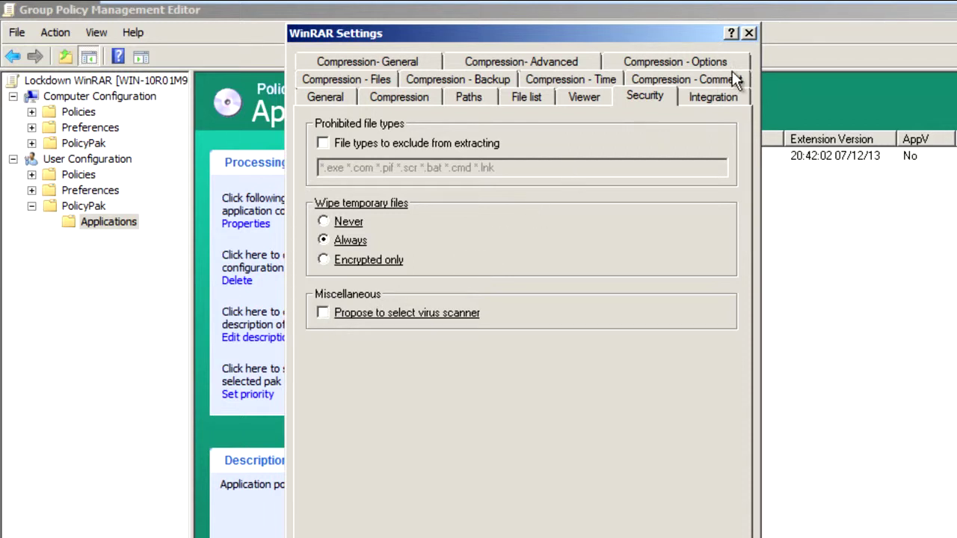
Disable the whole Security tab in the target application.
{"action": "right_click", "coordinate": [647, 108]}
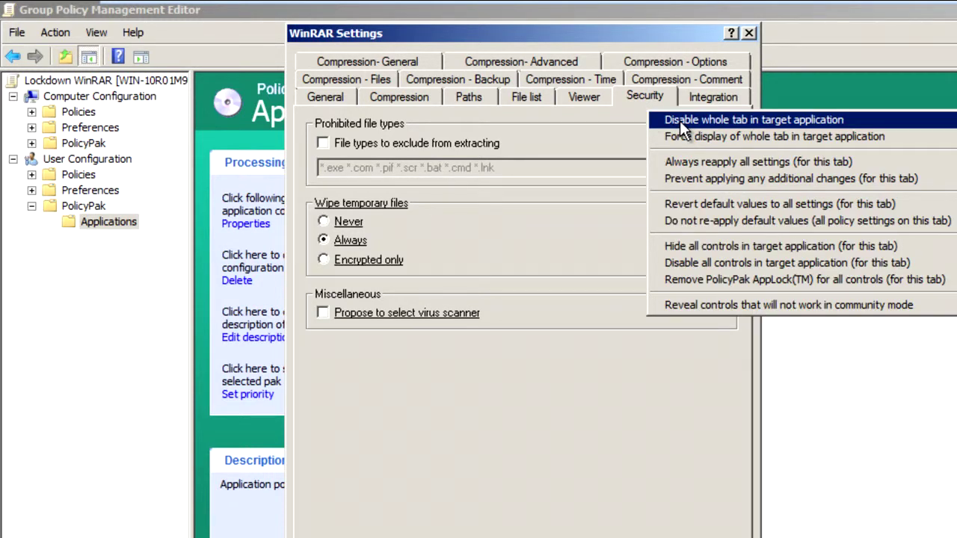
{"action": "left_click", "coordinate": [680, 121]}
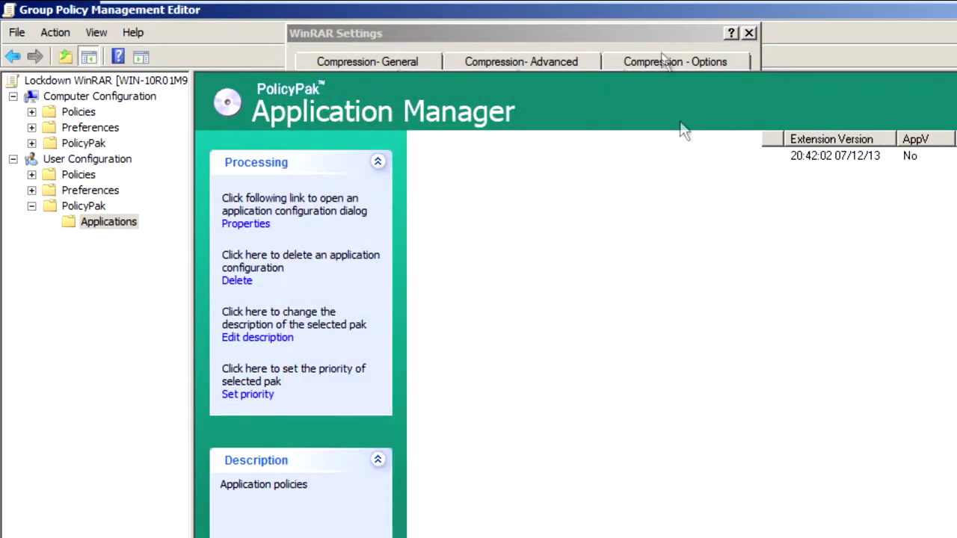
Switch to the Windows 7 client virtual machine, run gpupdate at the command prompt, and minimize the console.
{"action": "mouse_move", "coordinate": [604, 10]}
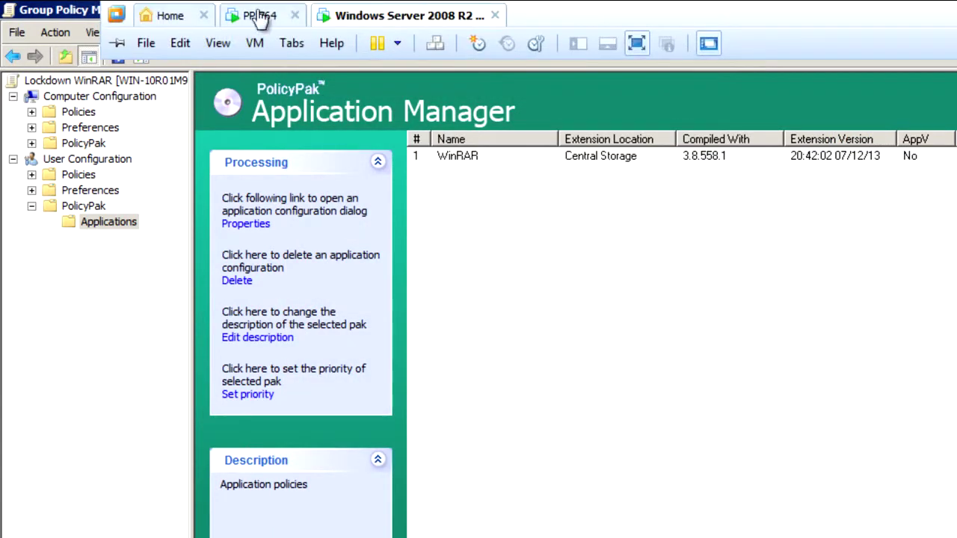
{"action": "left_click", "coordinate": [268, 22]}
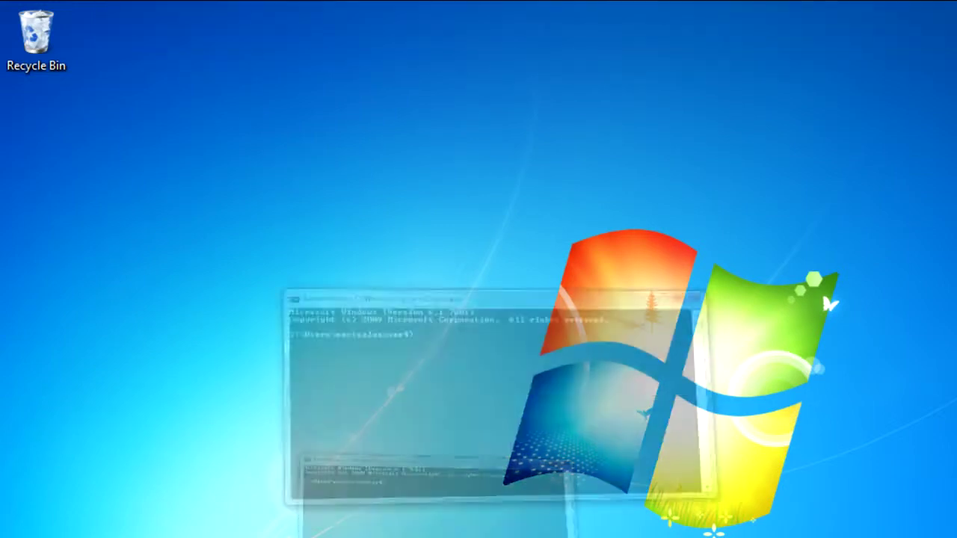
{"action": "type", "text": "gpupdate"}
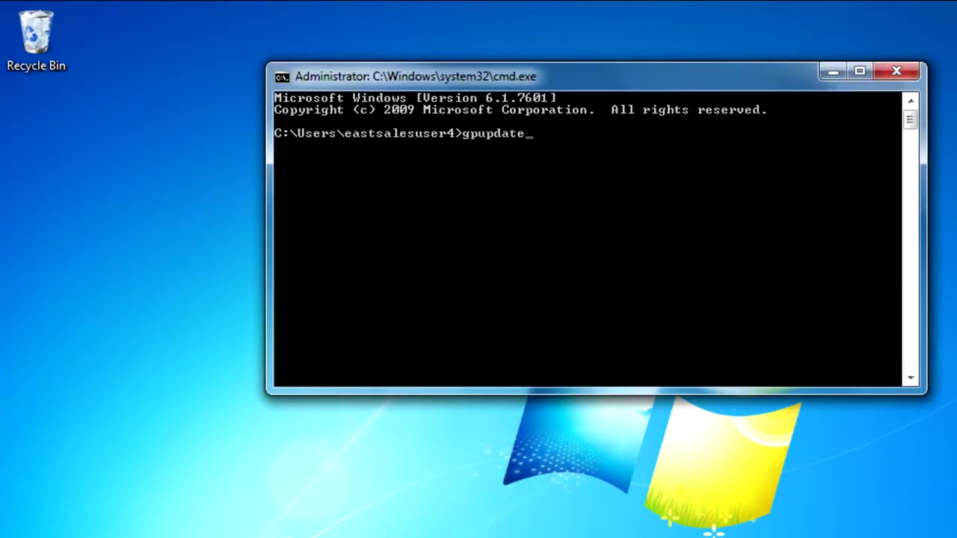
{"action": "key", "text": "Return"}
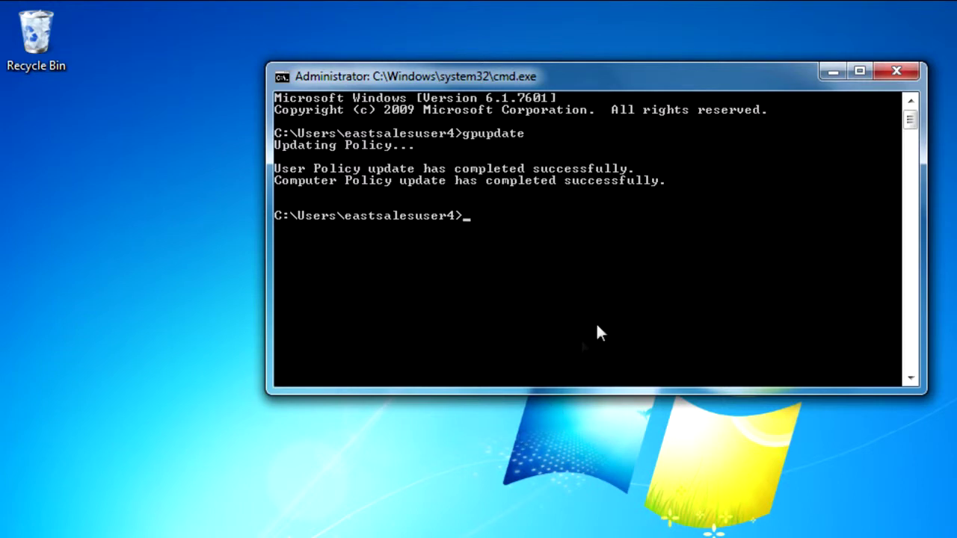
{"action": "left_click", "coordinate": [833, 71]}
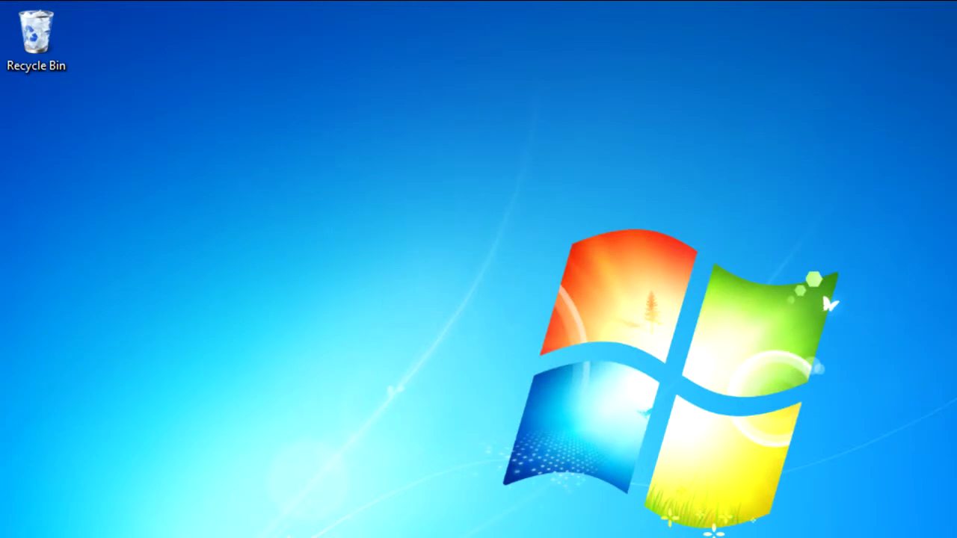
Launch WinRAR archiver on the client and dismiss its startup wizard.
{"action": "key", "text": "super"}
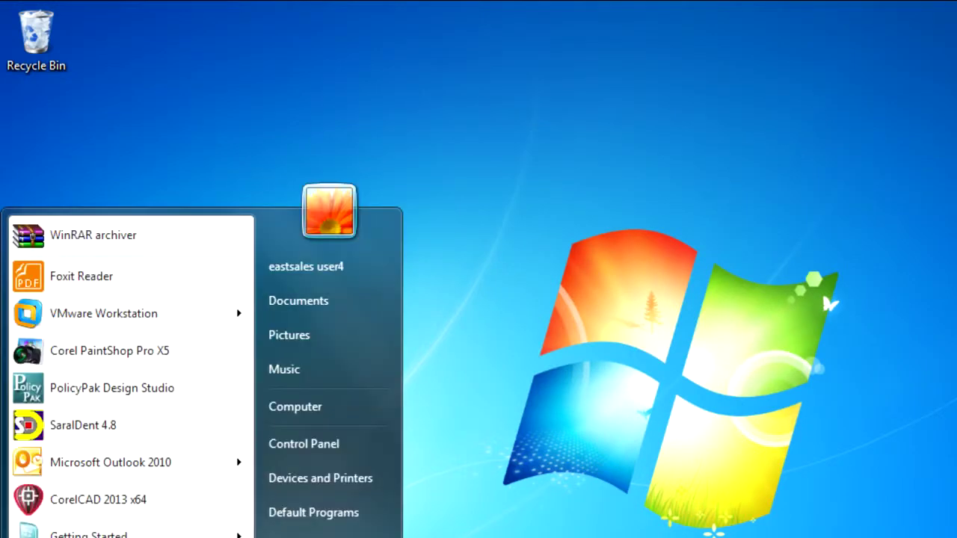
{"action": "left_click", "coordinate": [211, 236]}
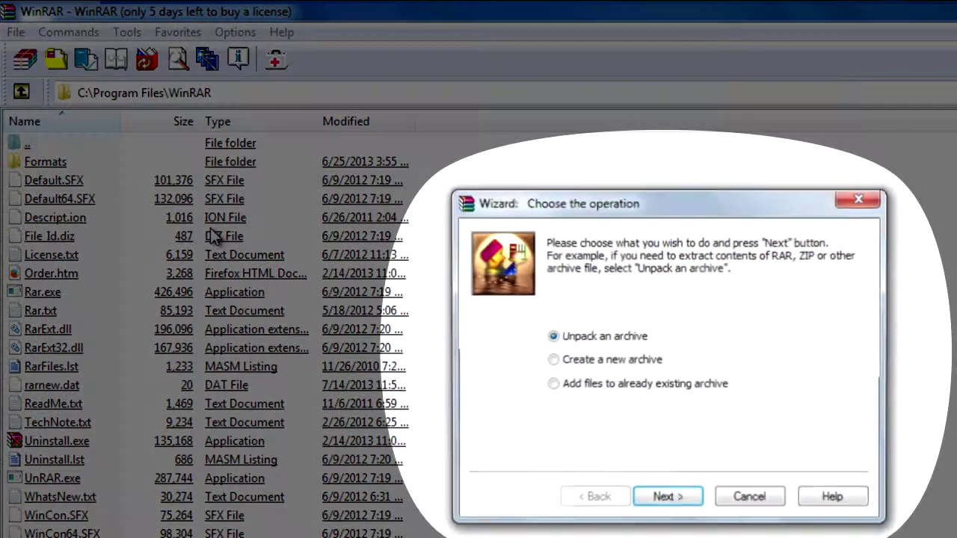
{"action": "left_click", "coordinate": [751, 499]}
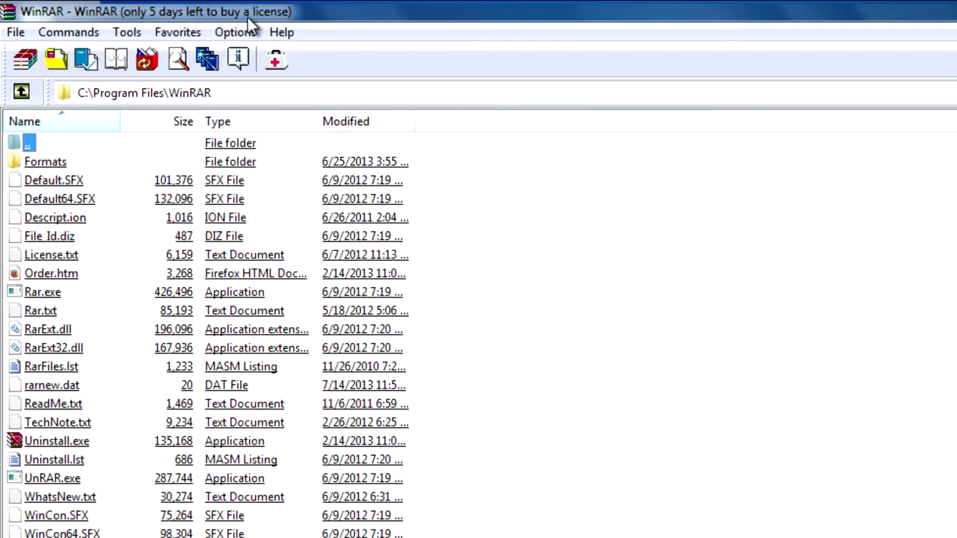
Check WinRAR's General and Integration settings, including the context menu items, and close them without changes.
{"action": "left_click", "coordinate": [246, 30]}
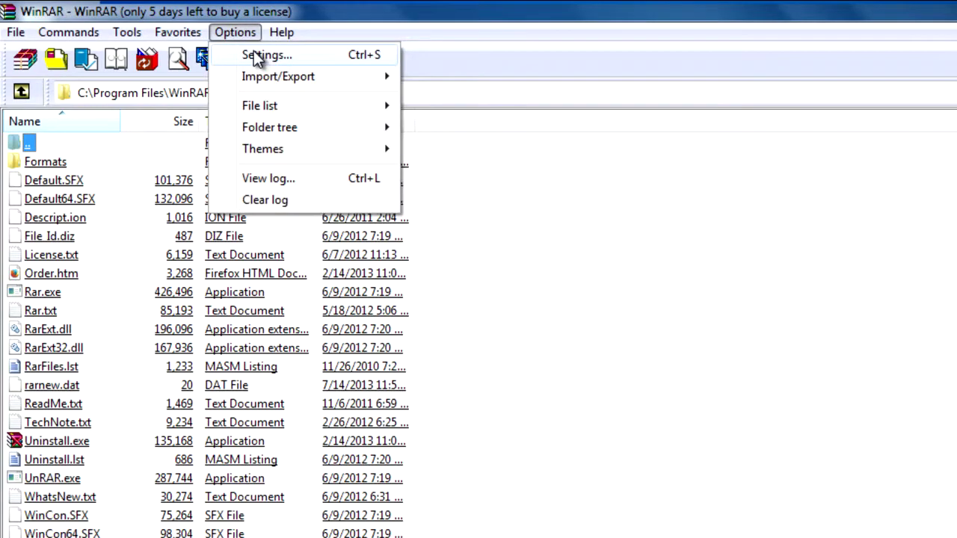
{"action": "left_click", "coordinate": [253, 51]}
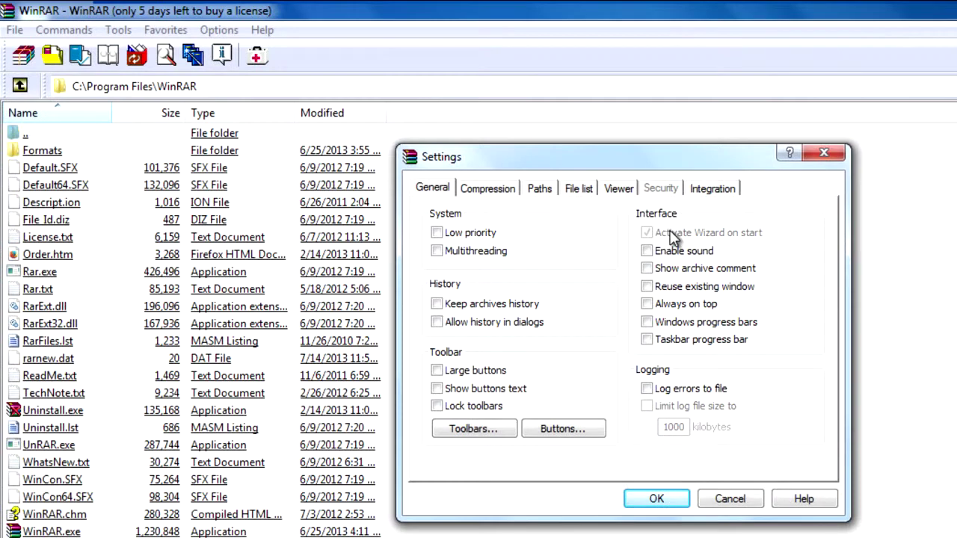
{"action": "left_click", "coordinate": [712, 188]}
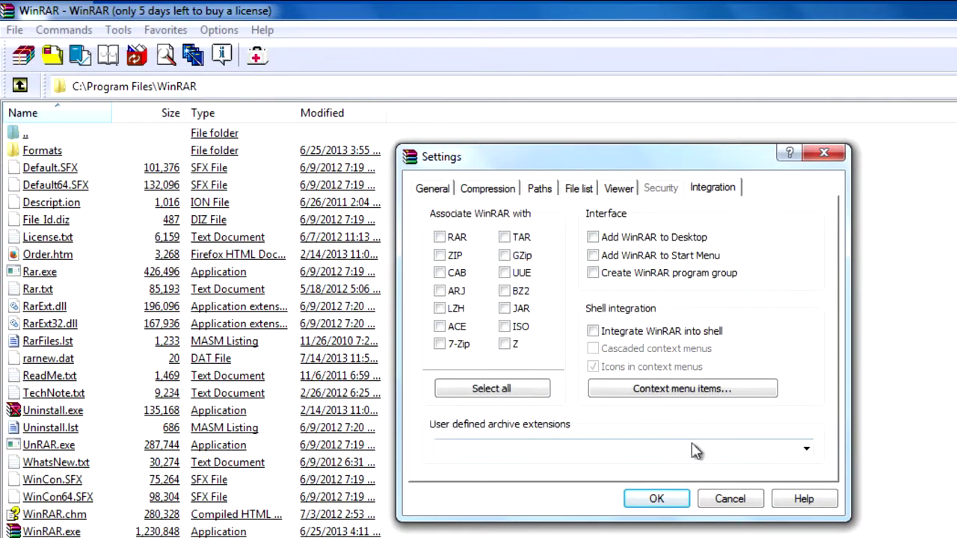
{"action": "left_click", "coordinate": [668, 388]}
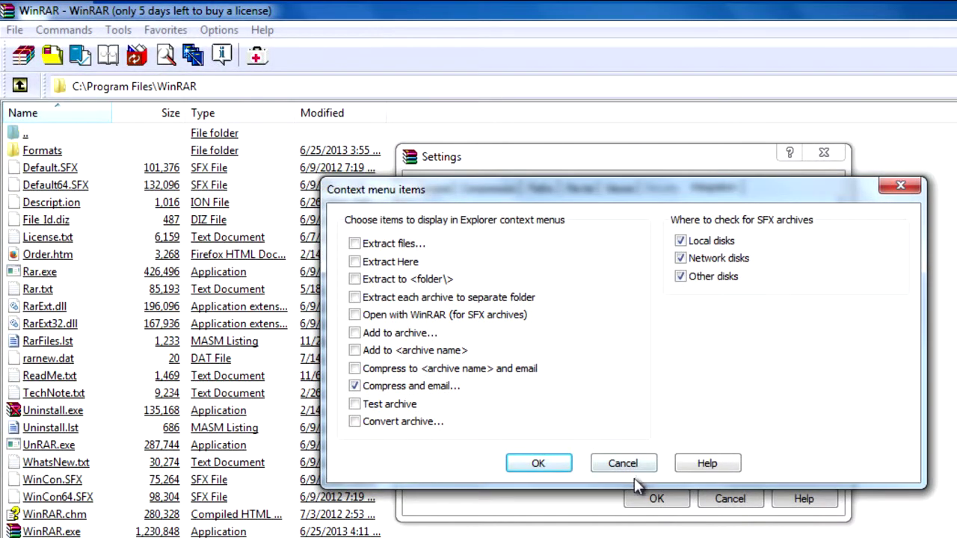
{"action": "left_click", "coordinate": [627, 464]}
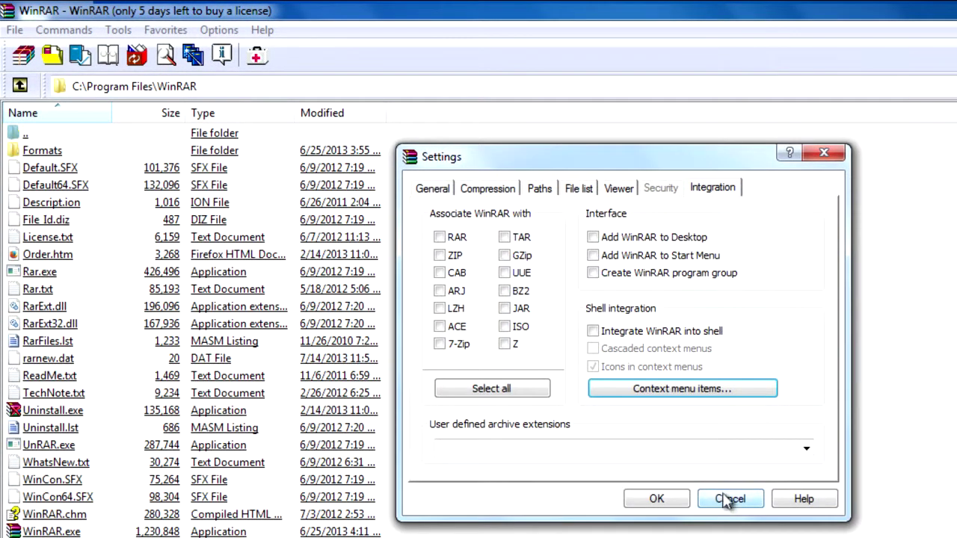
{"action": "left_click", "coordinate": [724, 497]}
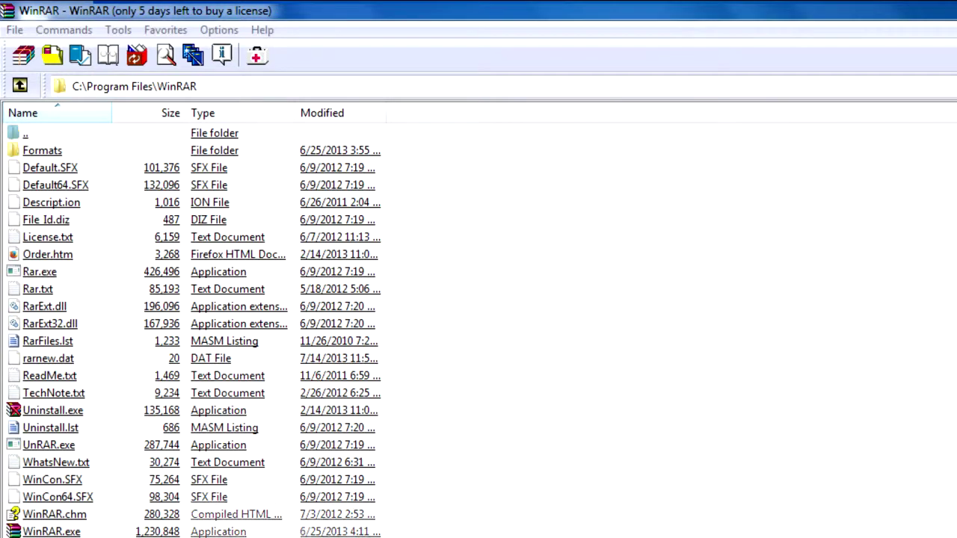
Switch to Registry Editor and refresh the values of WinRAR's Setup\MenuItems key.
{"action": "key", "text": "alt+Tab"}
{"action": "left_click", "coordinate": [74, 31]}
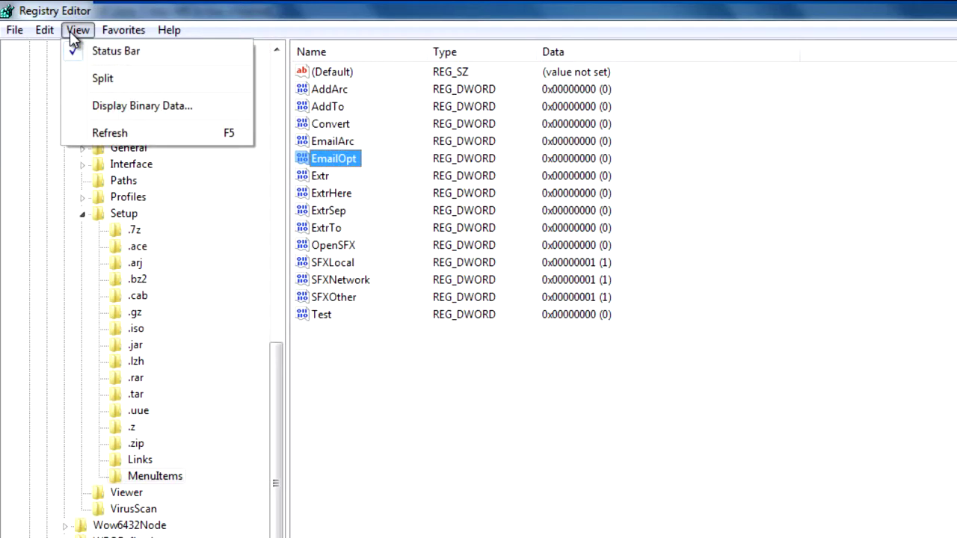
{"action": "left_click", "coordinate": [111, 132]}
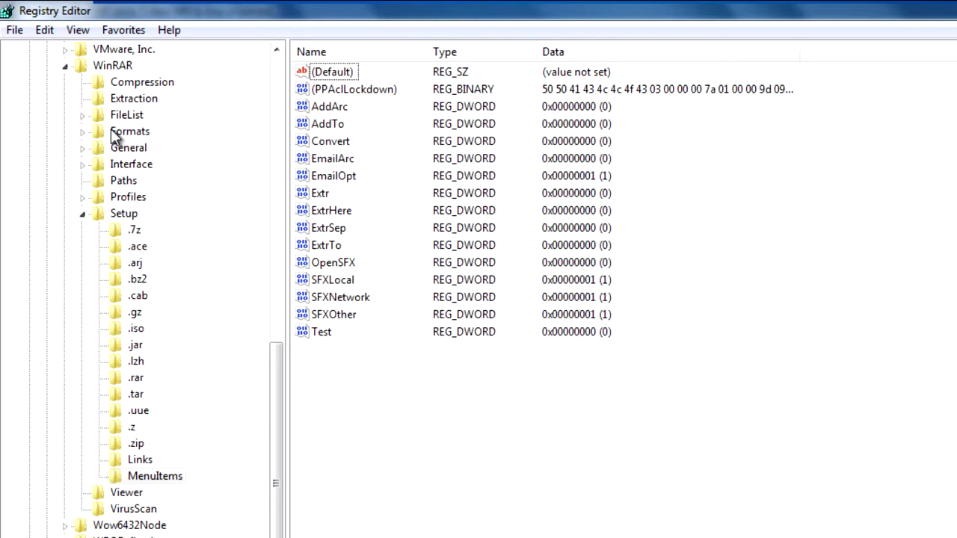
Try to set the EmailOpt DWORD value in WinRAR's MenuItems key to 0.
{"action": "double_click", "coordinate": [334, 178]}
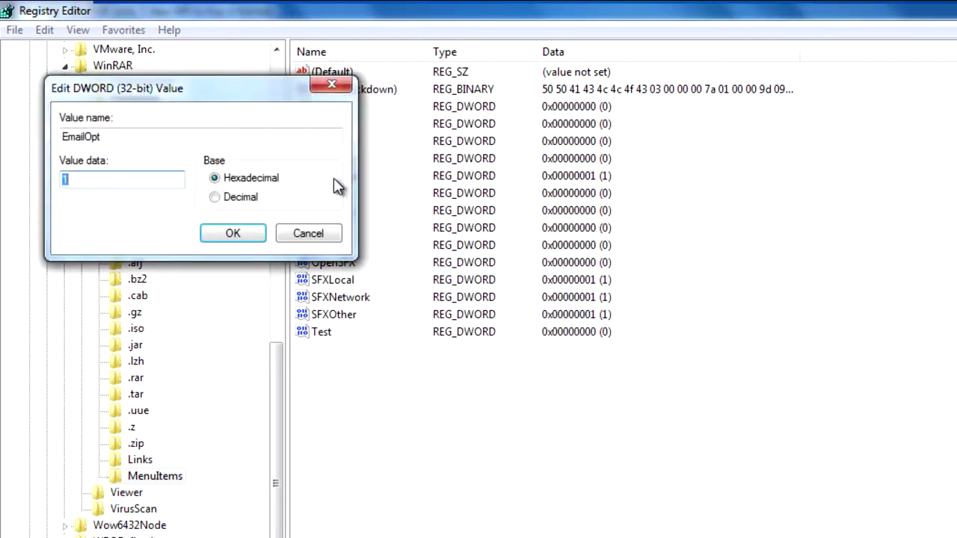
{"action": "type", "text": "0"}
{"action": "key", "text": "Return"}
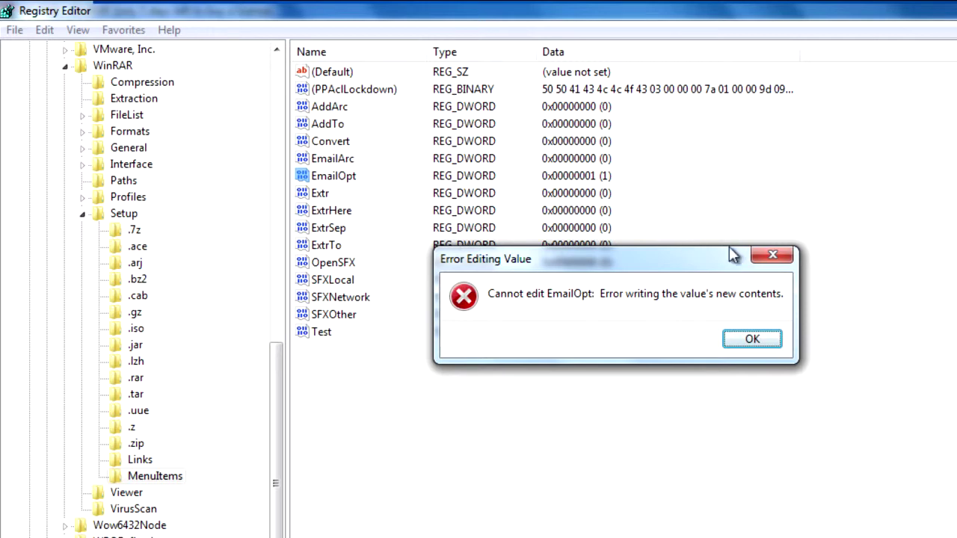
{"action": "left_click", "coordinate": [774, 256]}
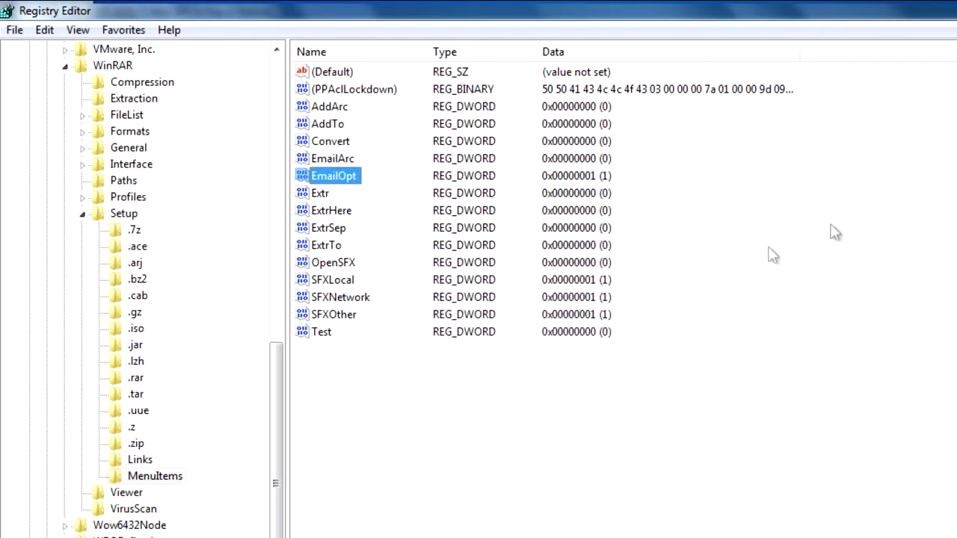